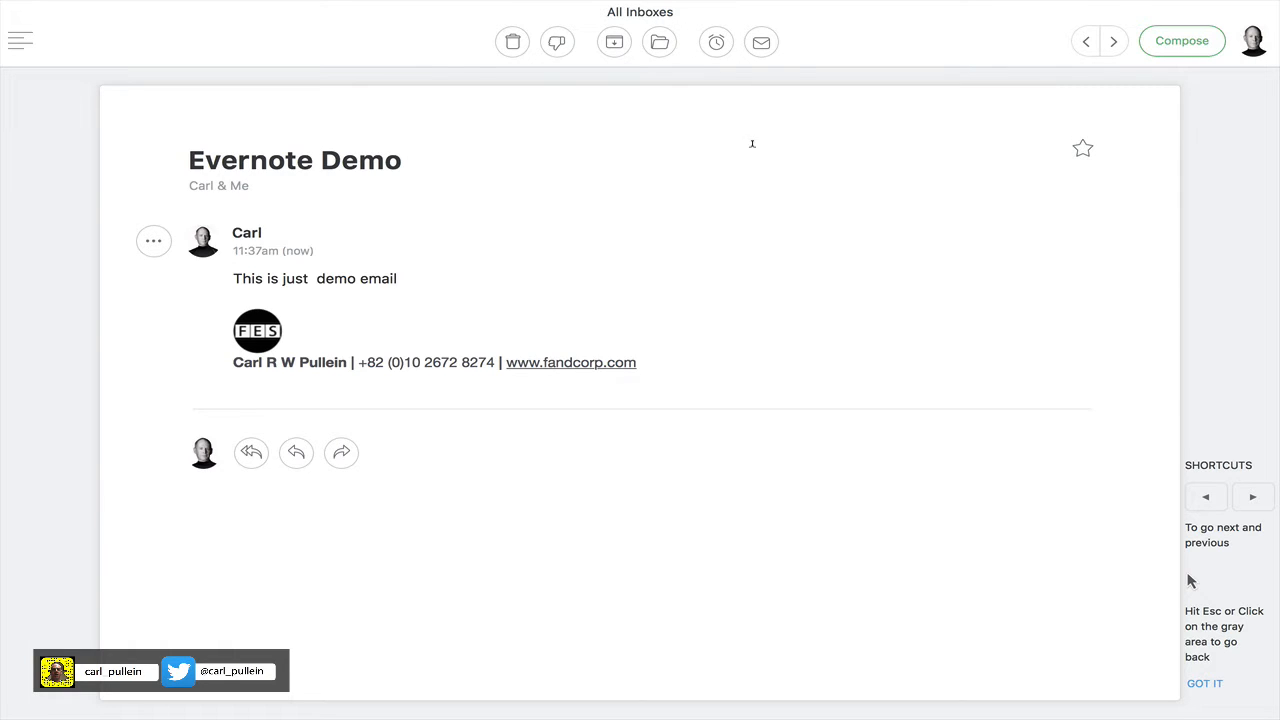
Return to the inbox list and review the connected apps in Newton's Superchargers settings, closing the settings when done.
{"action": "left_click", "coordinate": [1225, 352]}
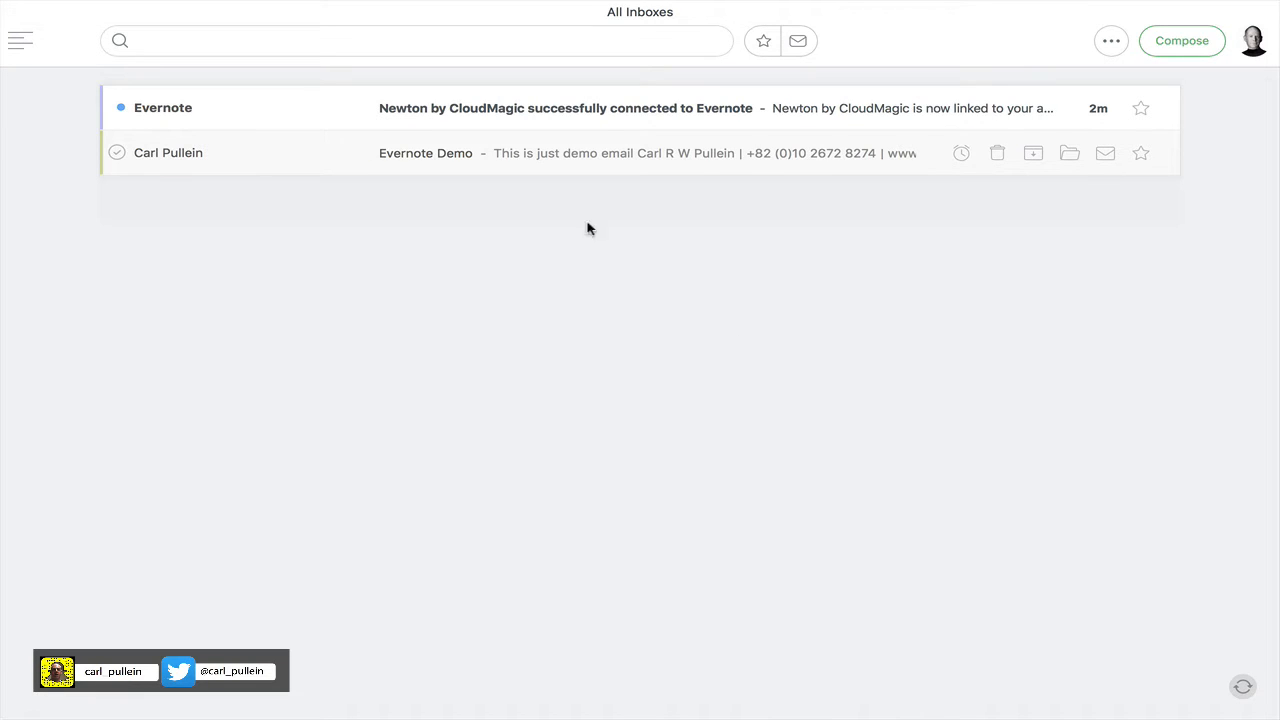
{"action": "mouse_move", "coordinate": [337, 5]}
{"action": "left_click", "coordinate": [109, 12]}
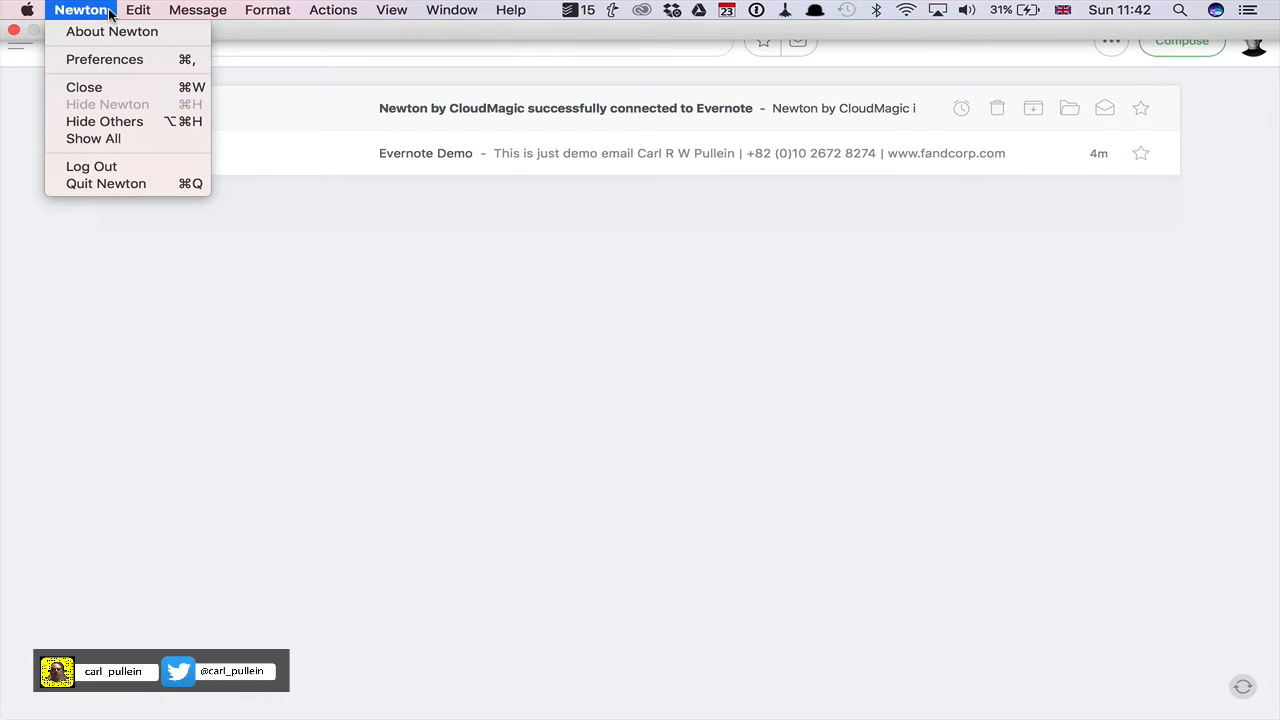
{"action": "left_click", "coordinate": [114, 57]}
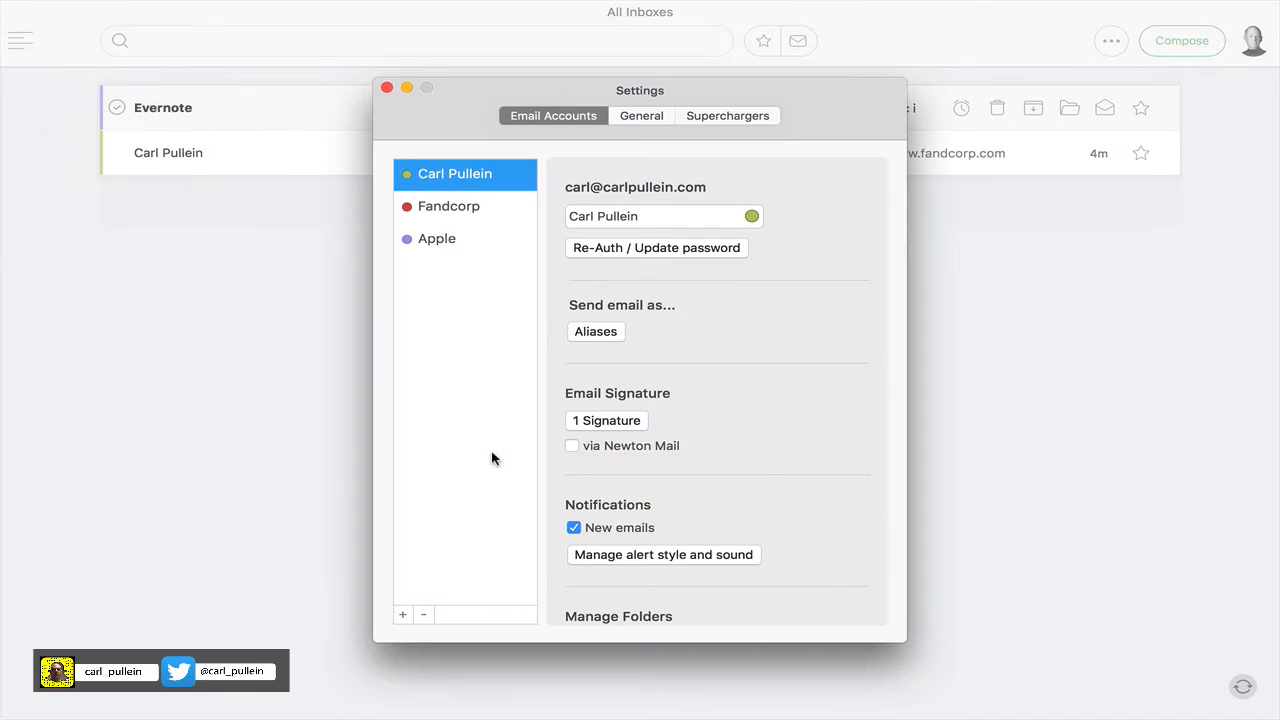
{"action": "left_click", "coordinate": [734, 117]}
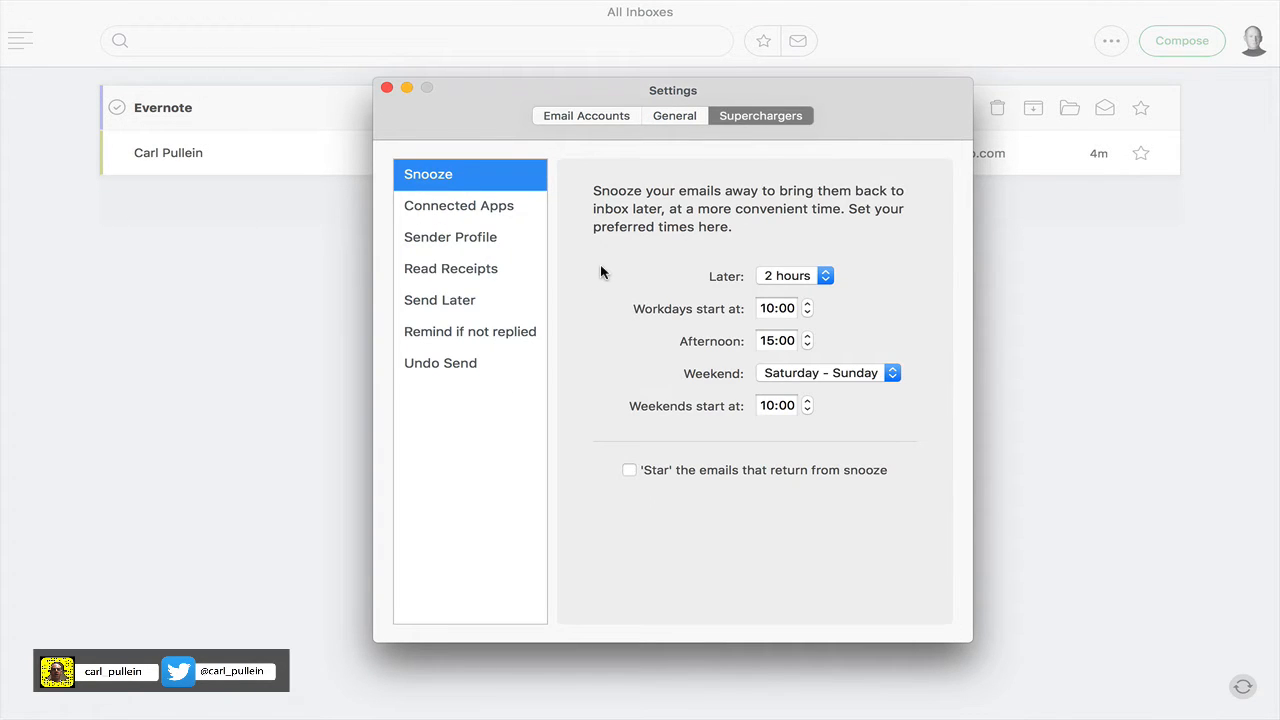
{"action": "left_click", "coordinate": [447, 212]}
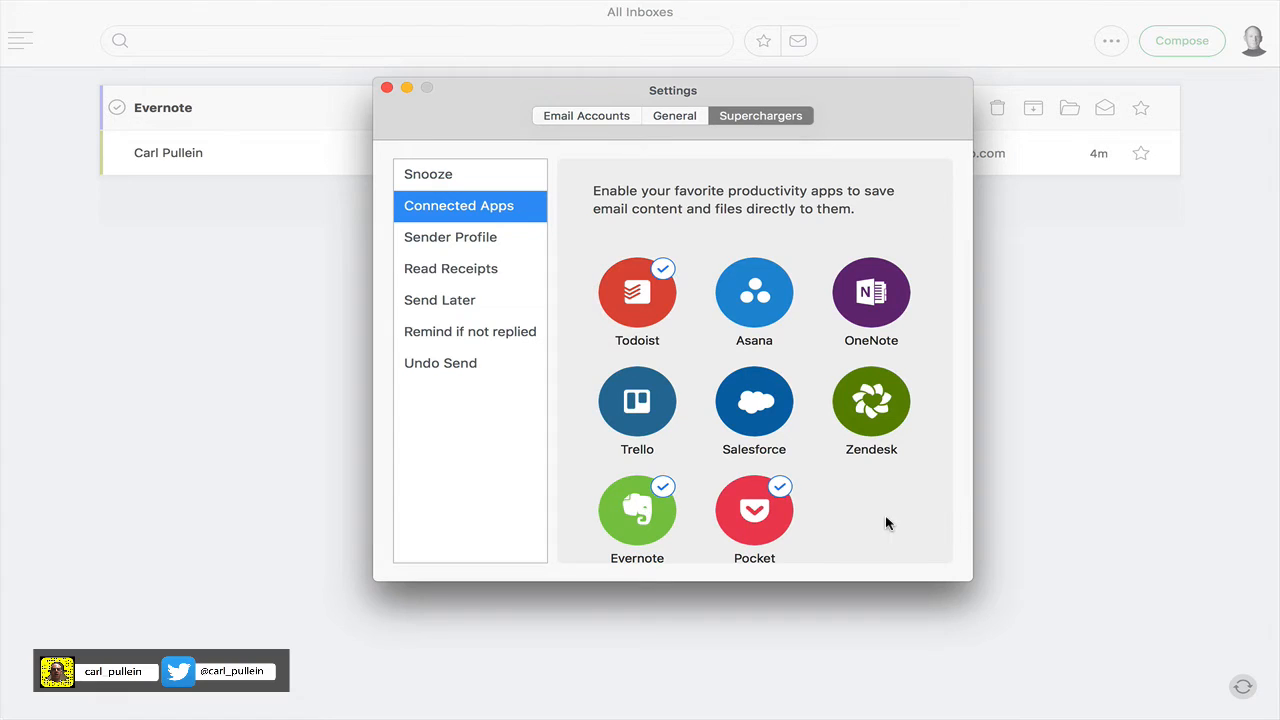
{"action": "scroll", "coordinate": [886, 523], "scroll_direction": "down", "scroll_amount": 1}
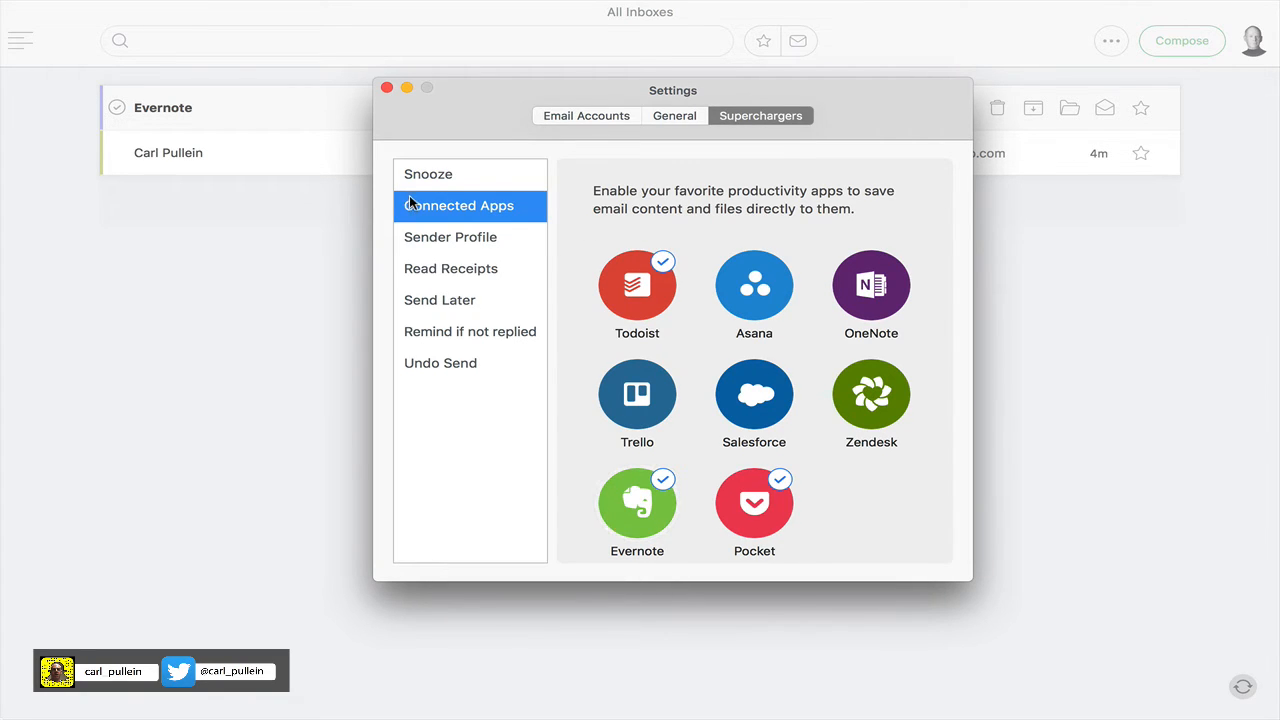
{"action": "left_click", "coordinate": [387, 88]}
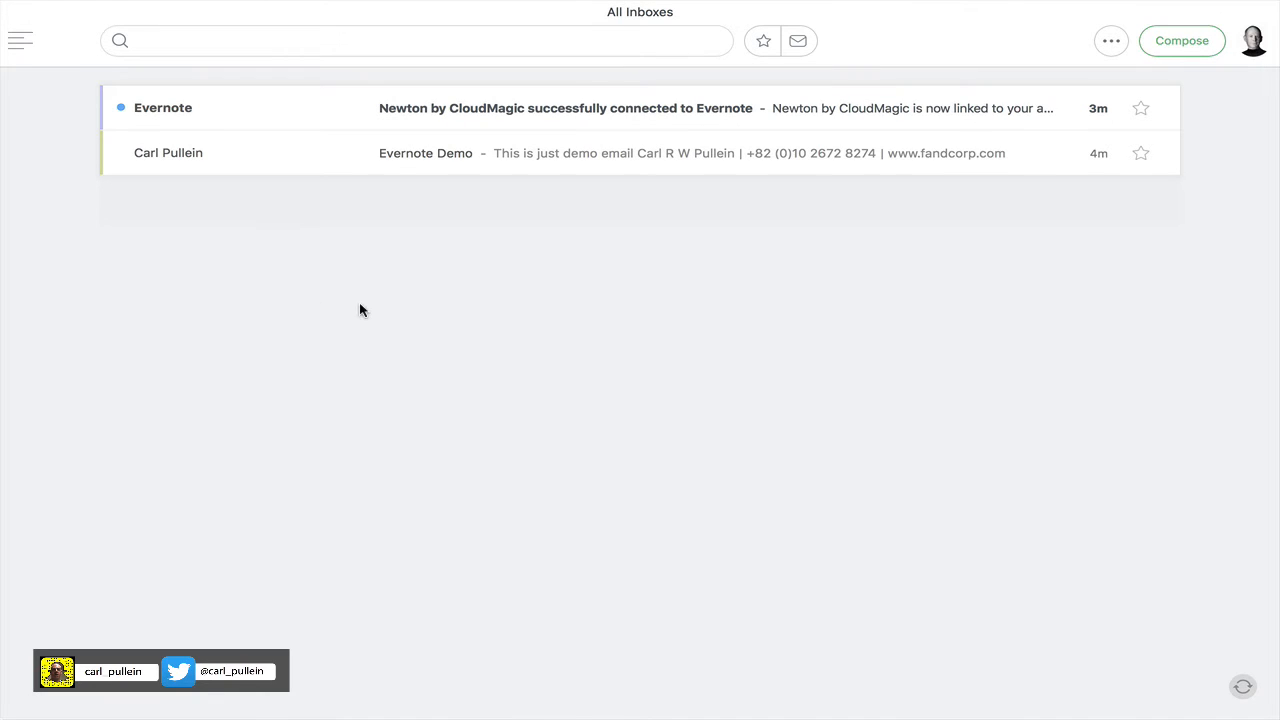
{"action": "left_click", "coordinate": [538, 164]}
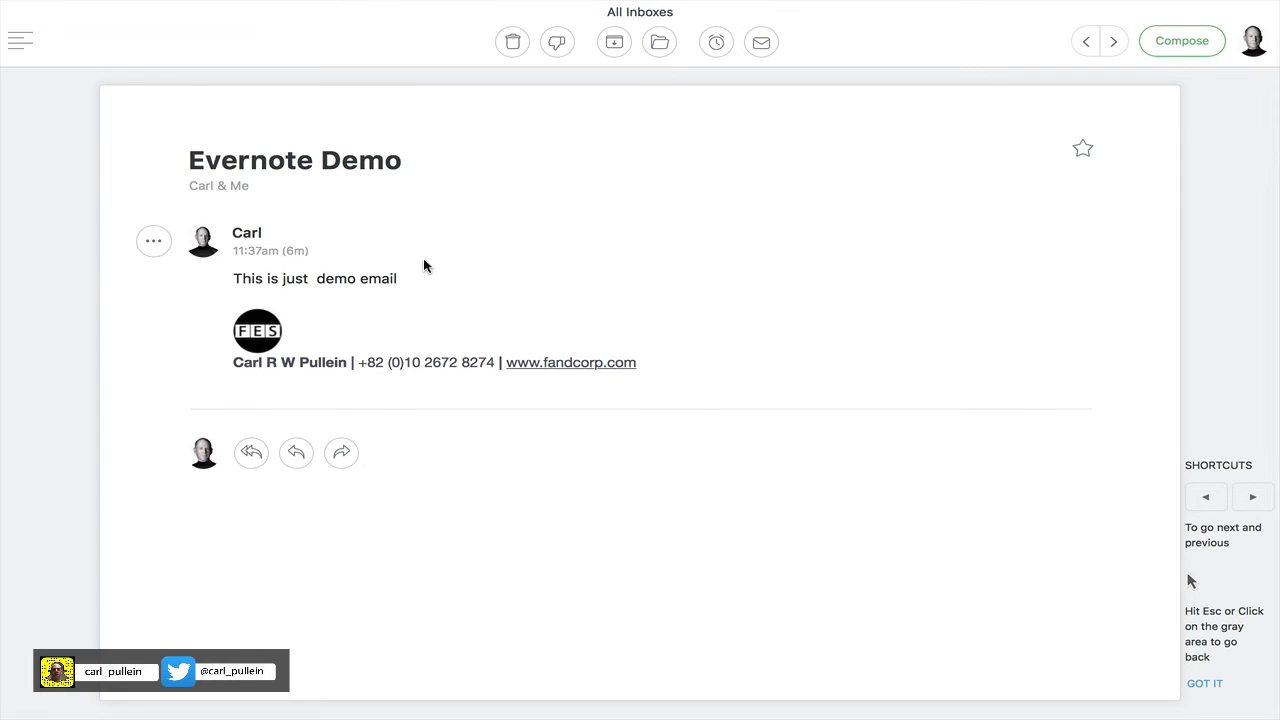
{"action": "left_click", "coordinate": [153, 243]}
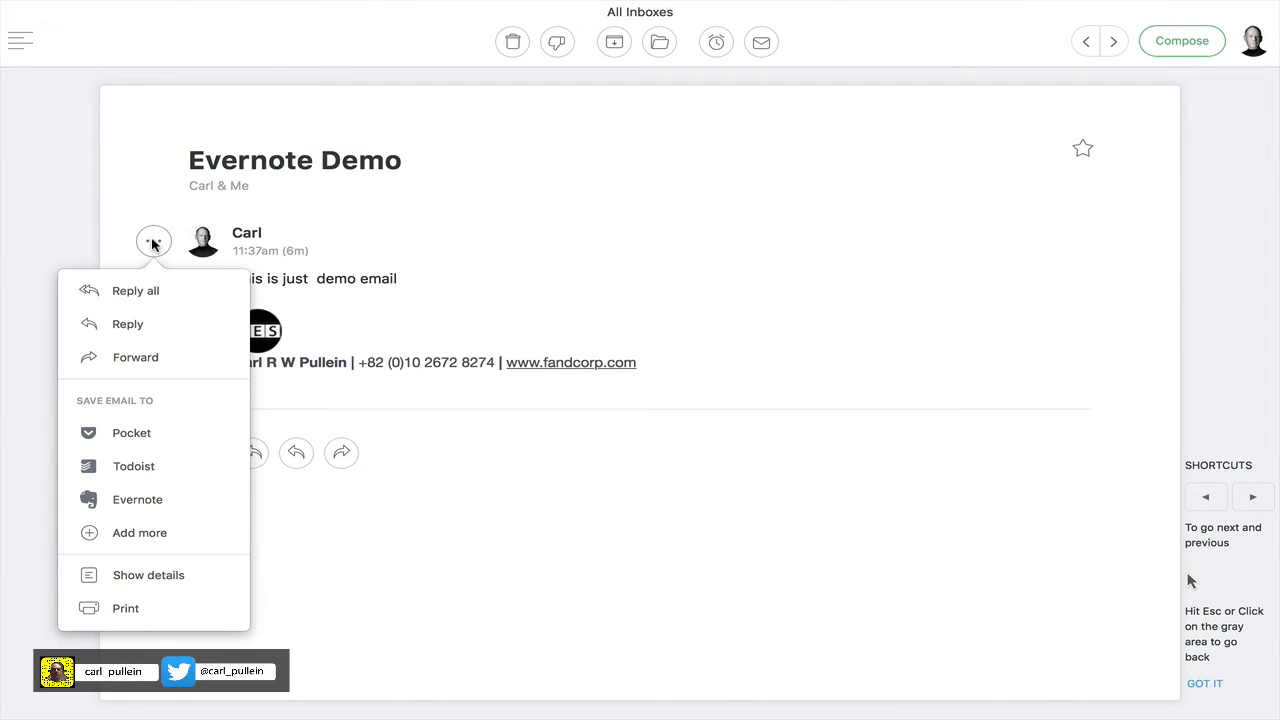
{"action": "left_click", "coordinate": [137, 500]}
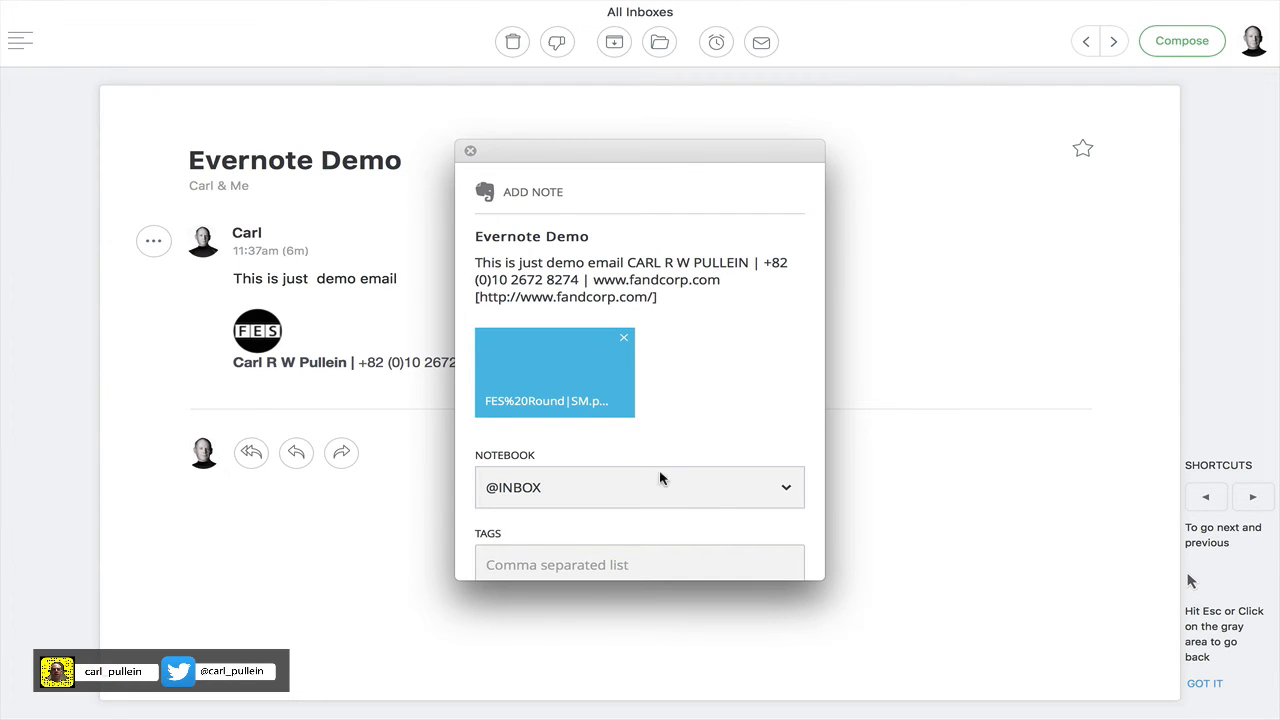
{"action": "scroll", "coordinate": [682, 496], "scroll_direction": "down", "scroll_amount": 2}
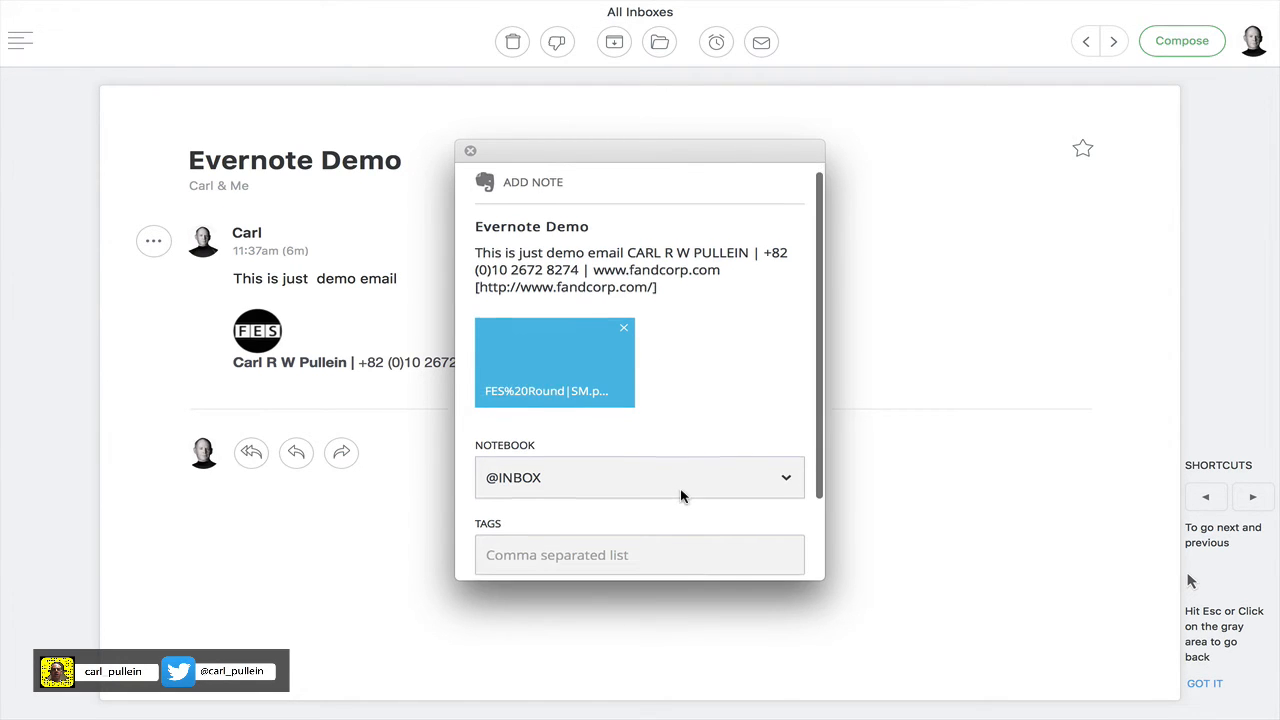
{"action": "scroll", "coordinate": [682, 496], "scroll_direction": "down", "scroll_amount": 2}
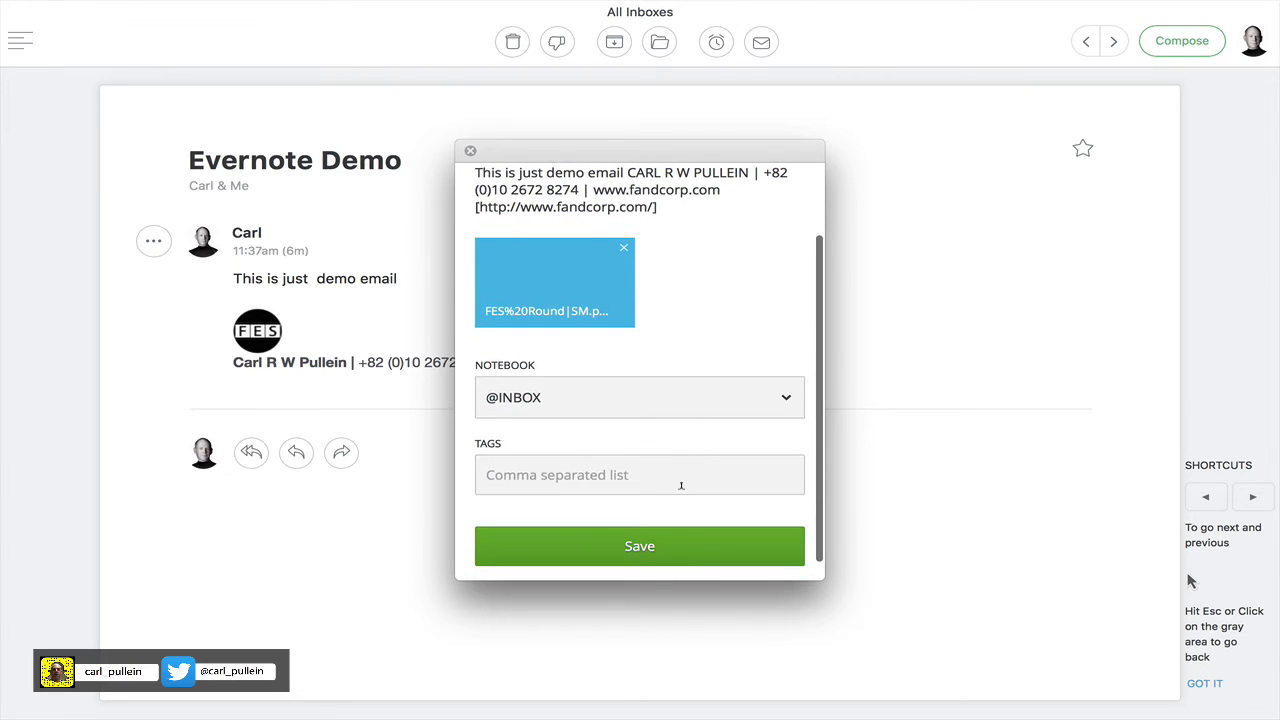
{"action": "scroll", "coordinate": [681, 486], "scroll_direction": "down", "scroll_amount": 1}
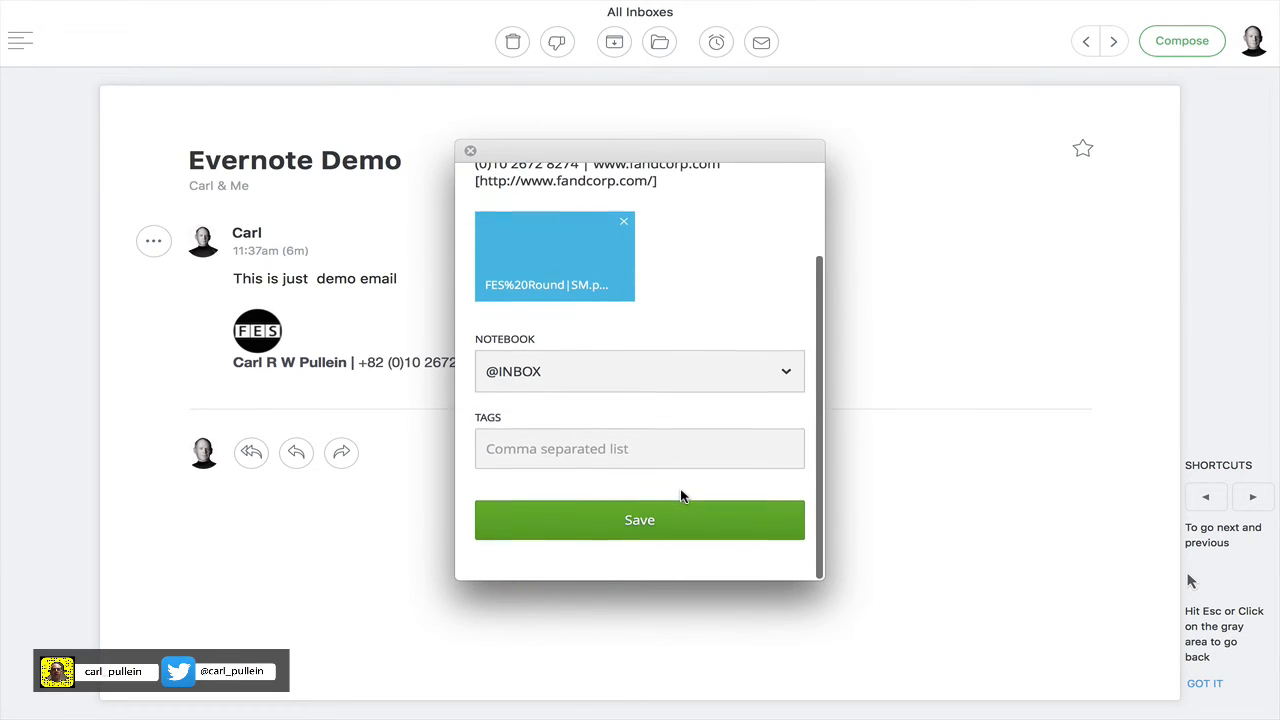
{"action": "left_click", "coordinate": [634, 521]}
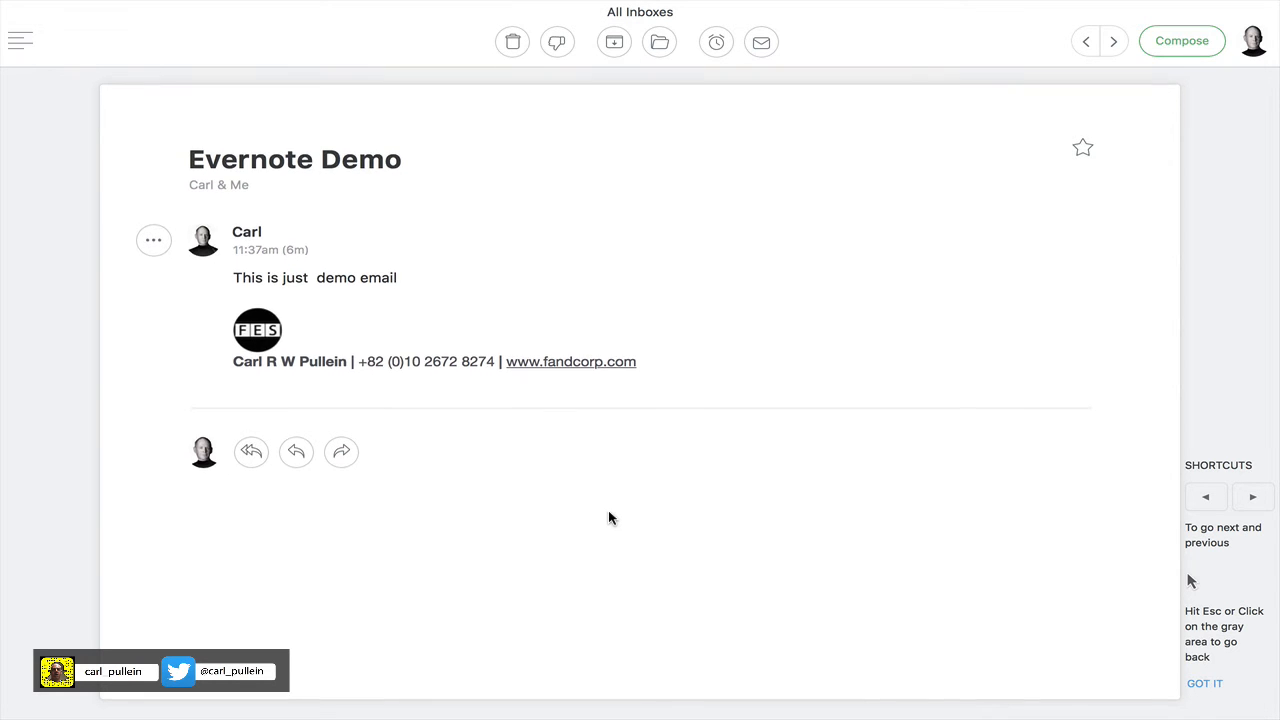
{"action": "key", "text": "ctrl+Right"}
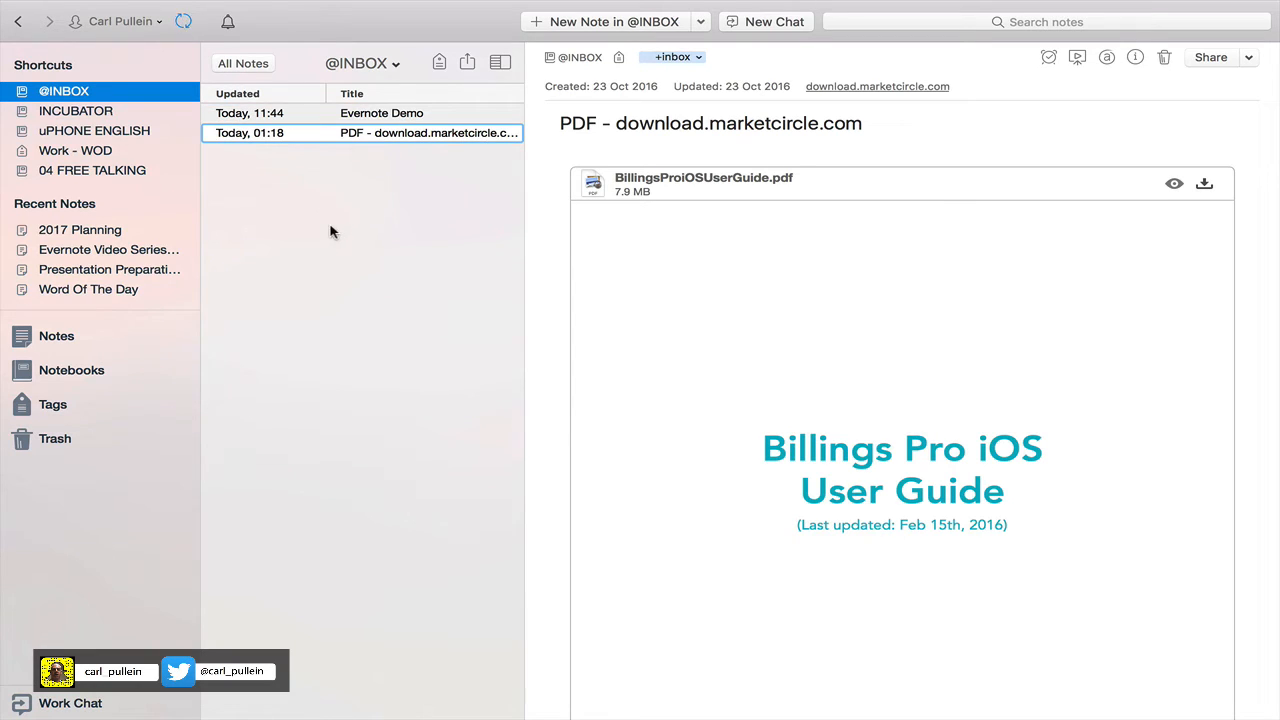
{"action": "left_click", "coordinate": [348, 113]}
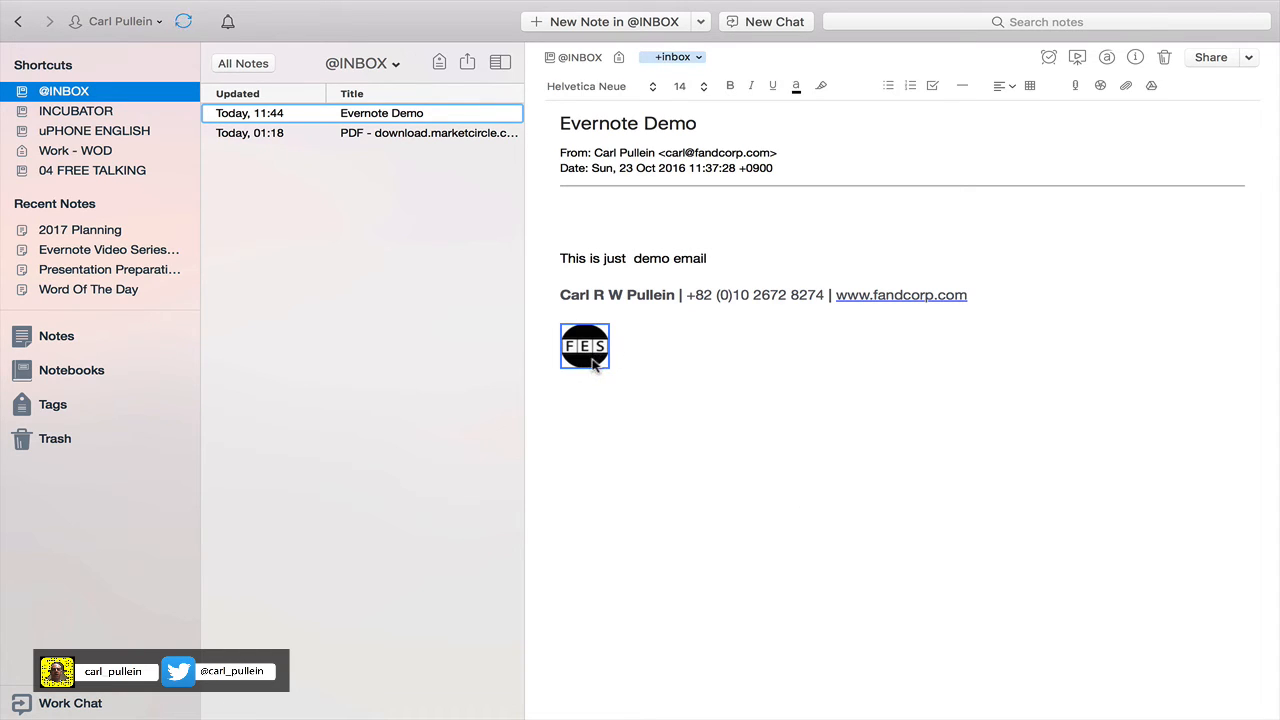
{"action": "left_click", "coordinate": [692, 367]}
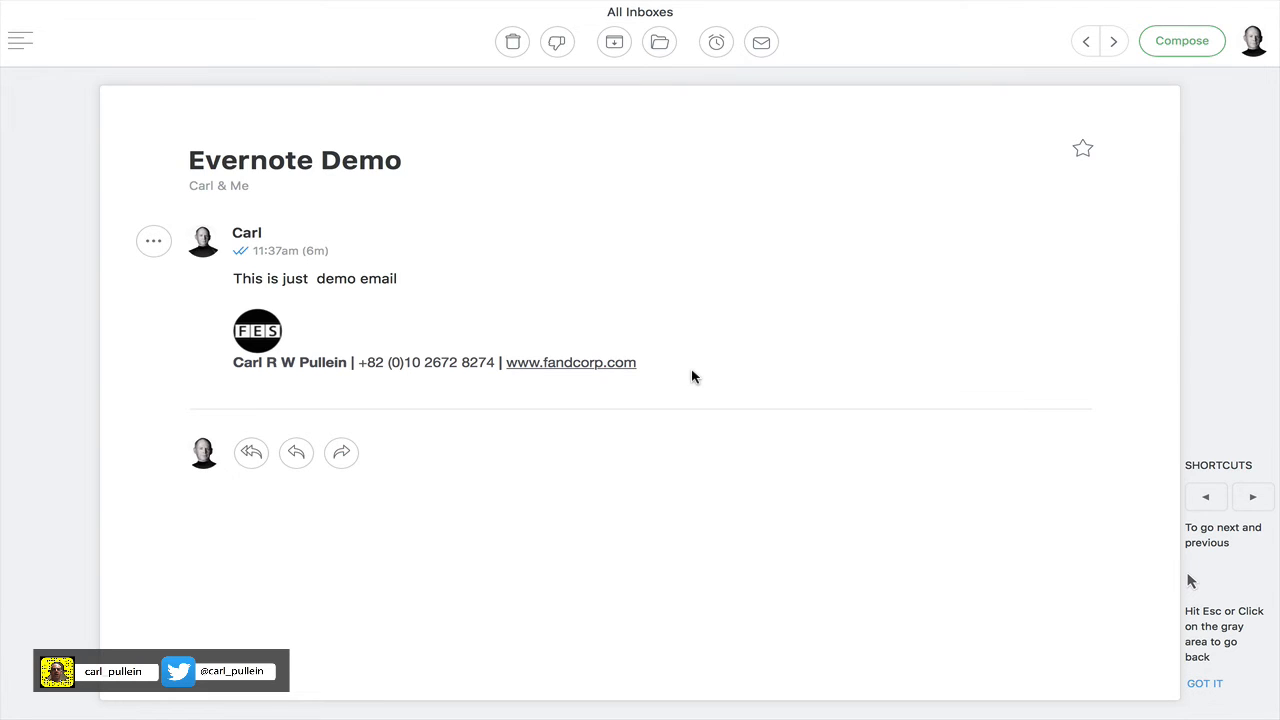
Switch back to Newton and view the Evernote Demo email and the Evernote connection email, returning to the inbox list.
{"action": "key", "text": "ctrl+Right"}
{"action": "key", "text": "ctrl+Left"}
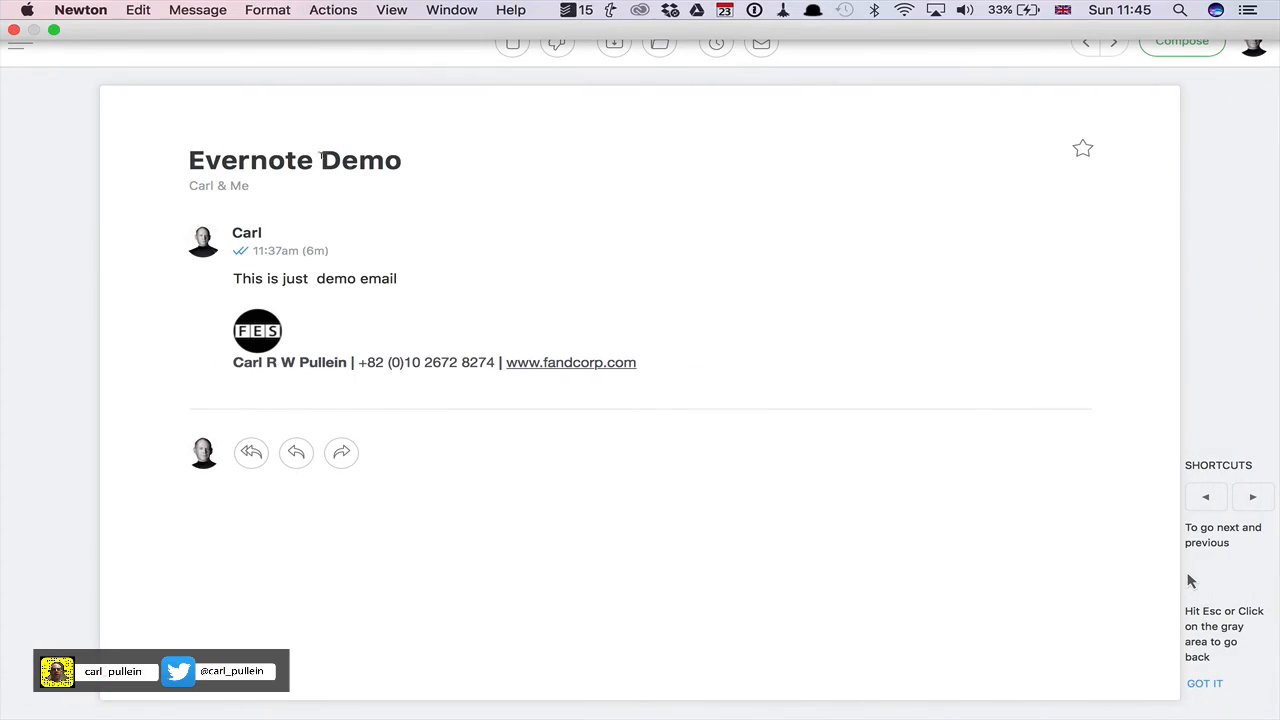
{"action": "left_click", "coordinate": [1223, 266]}
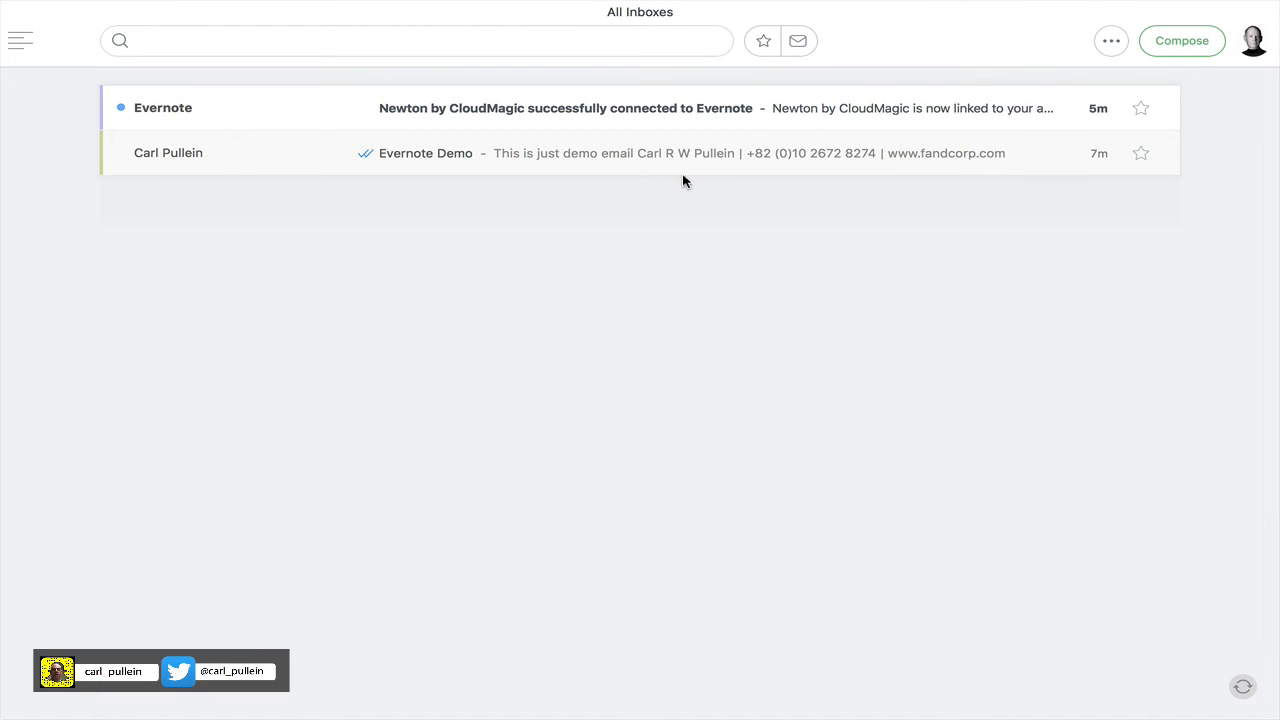
{"action": "left_click", "coordinate": [650, 162]}
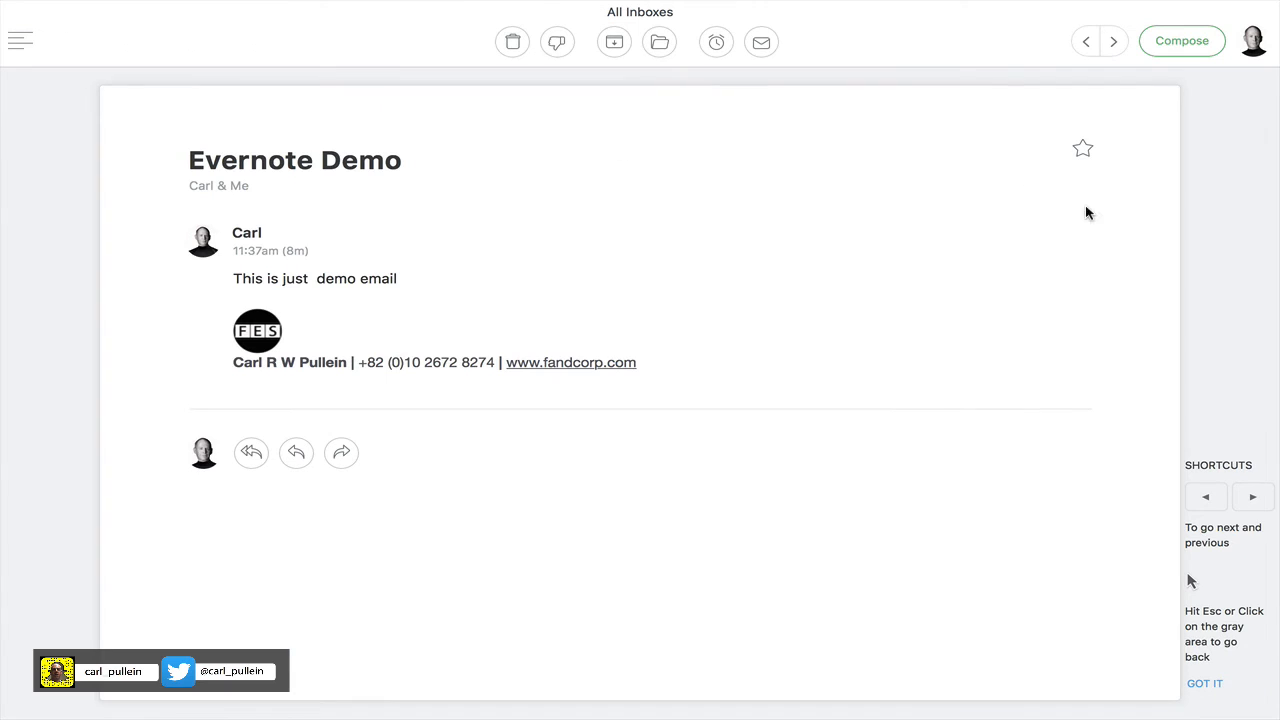
{"action": "left_click", "coordinate": [1197, 228]}
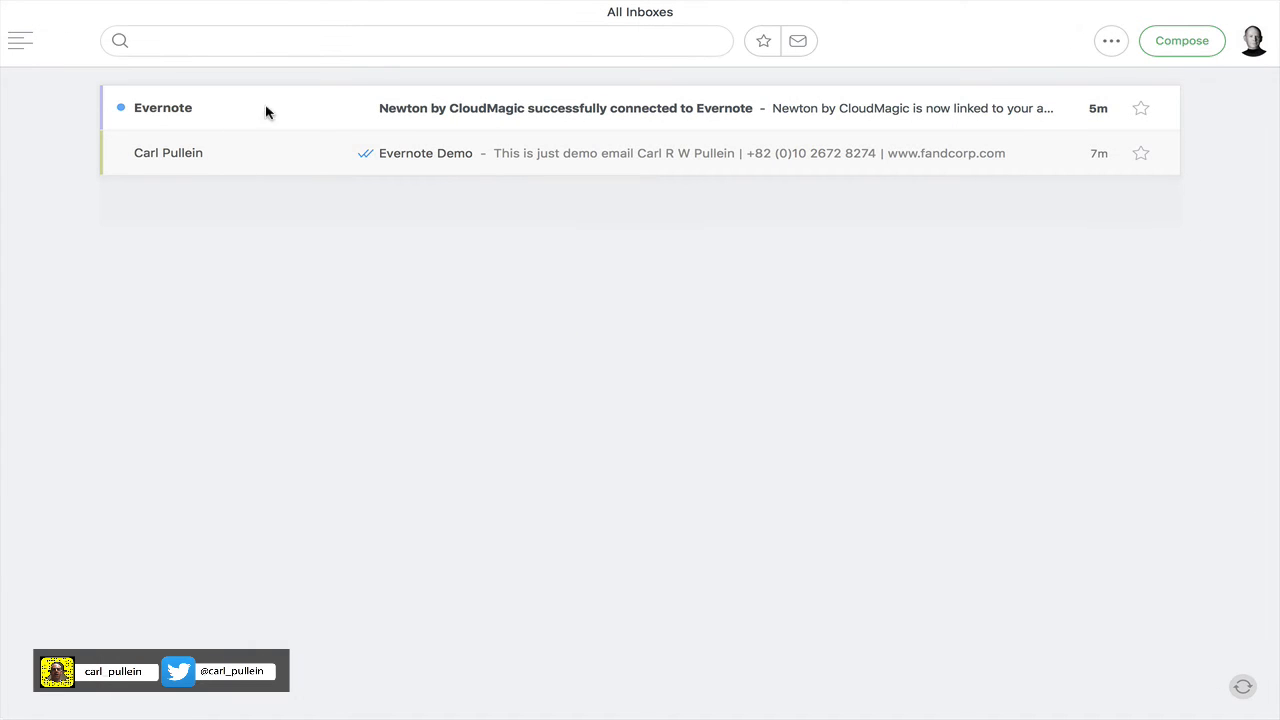
{"action": "left_click", "coordinate": [517, 120]}
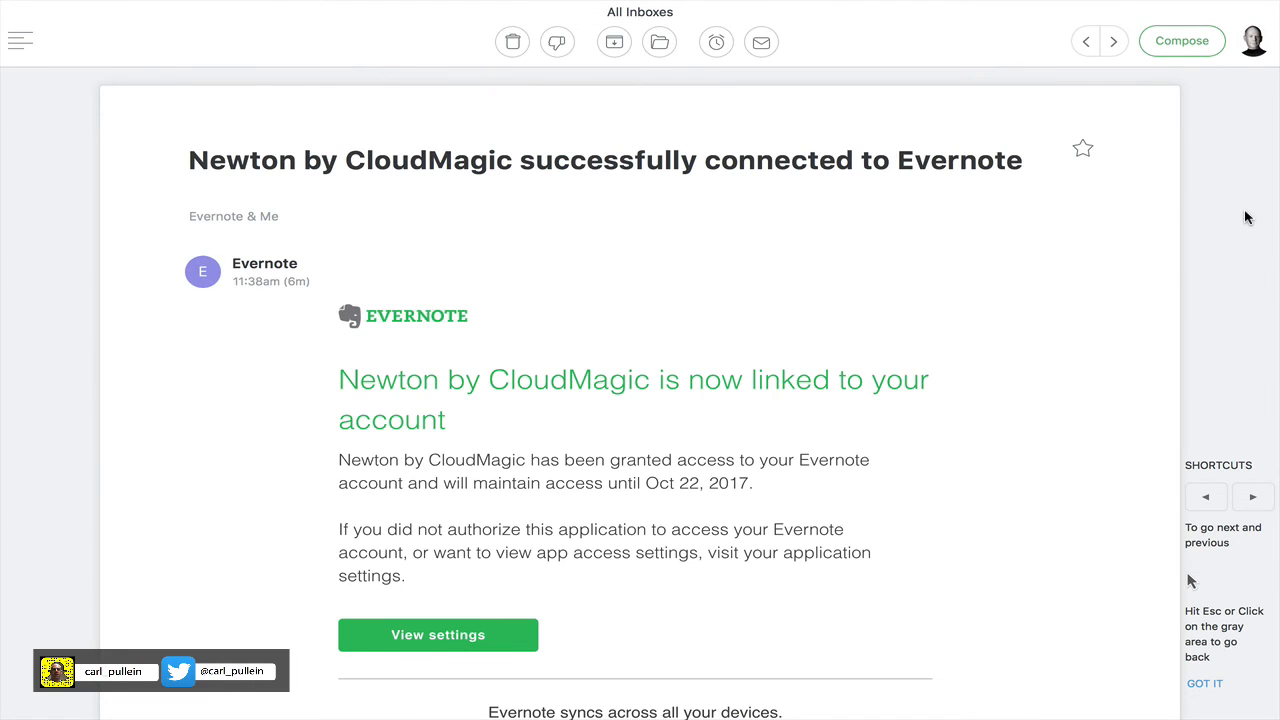
{"action": "left_click", "coordinate": [1245, 215]}
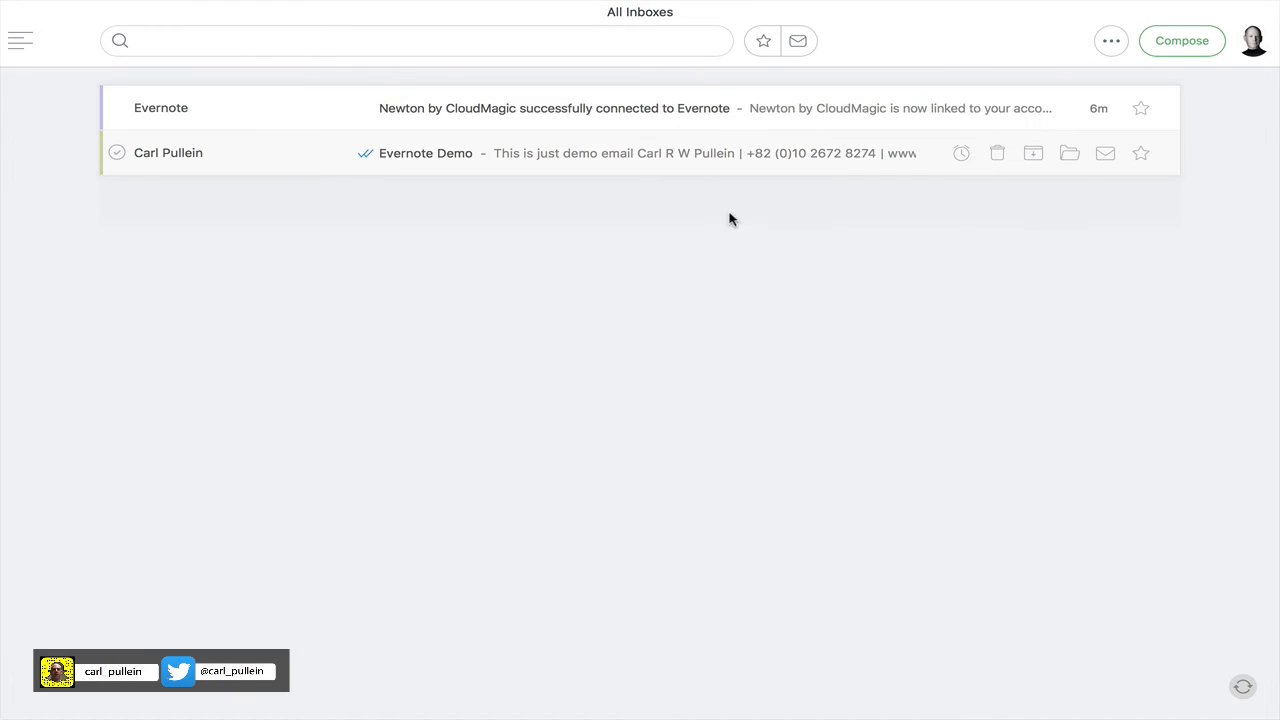
{"action": "left_click", "coordinate": [117, 152]}
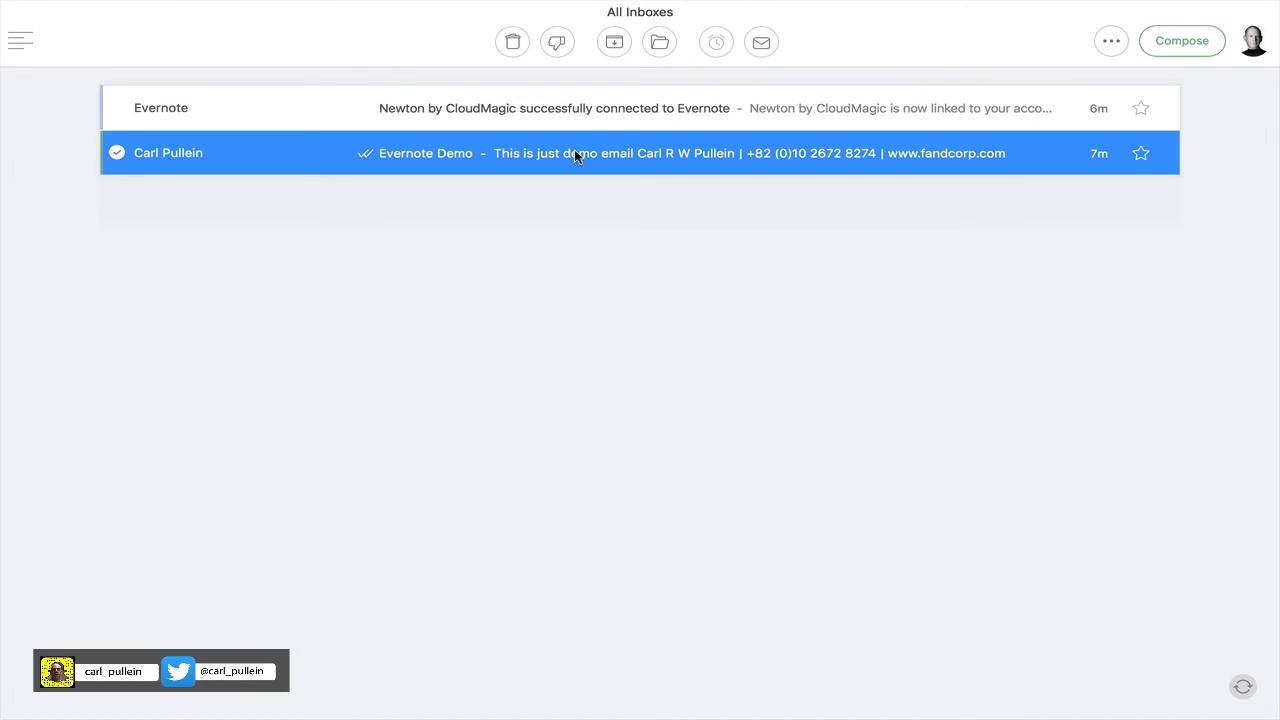
{"action": "left_click", "coordinate": [1111, 42]}
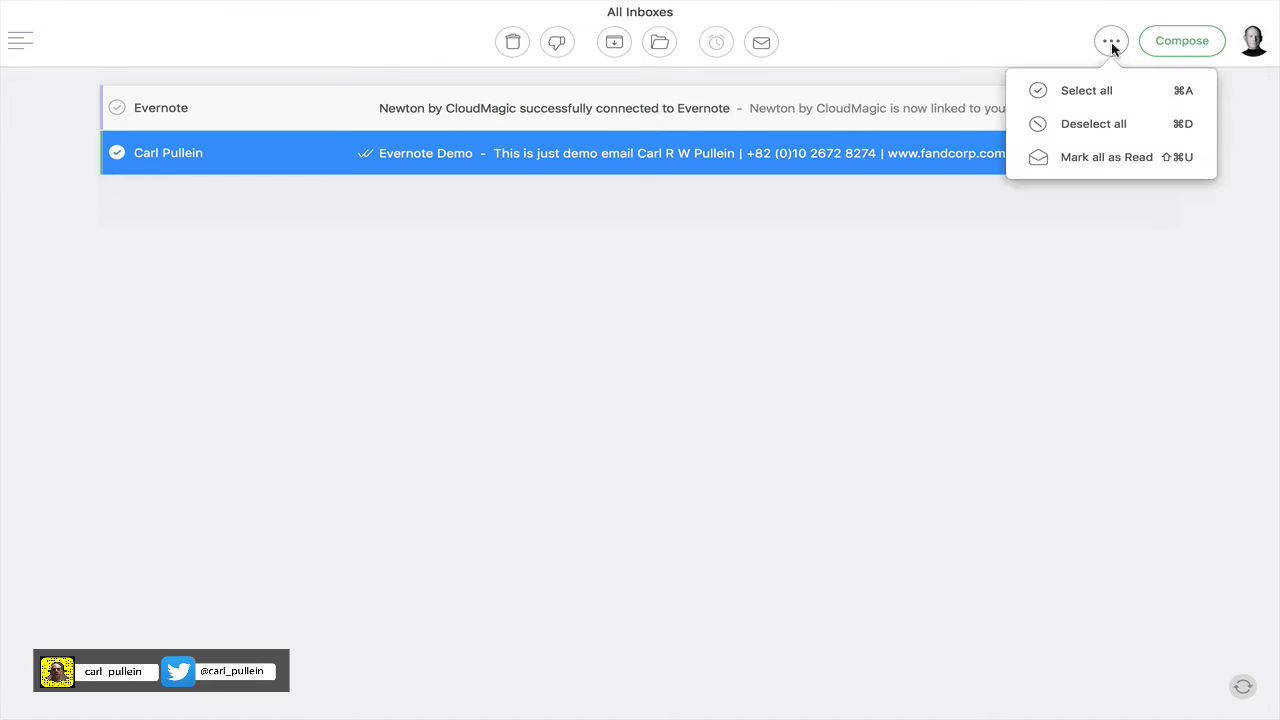
{"action": "left_click", "coordinate": [1066, 127]}
{"action": "left_click", "coordinate": [113, 152]}
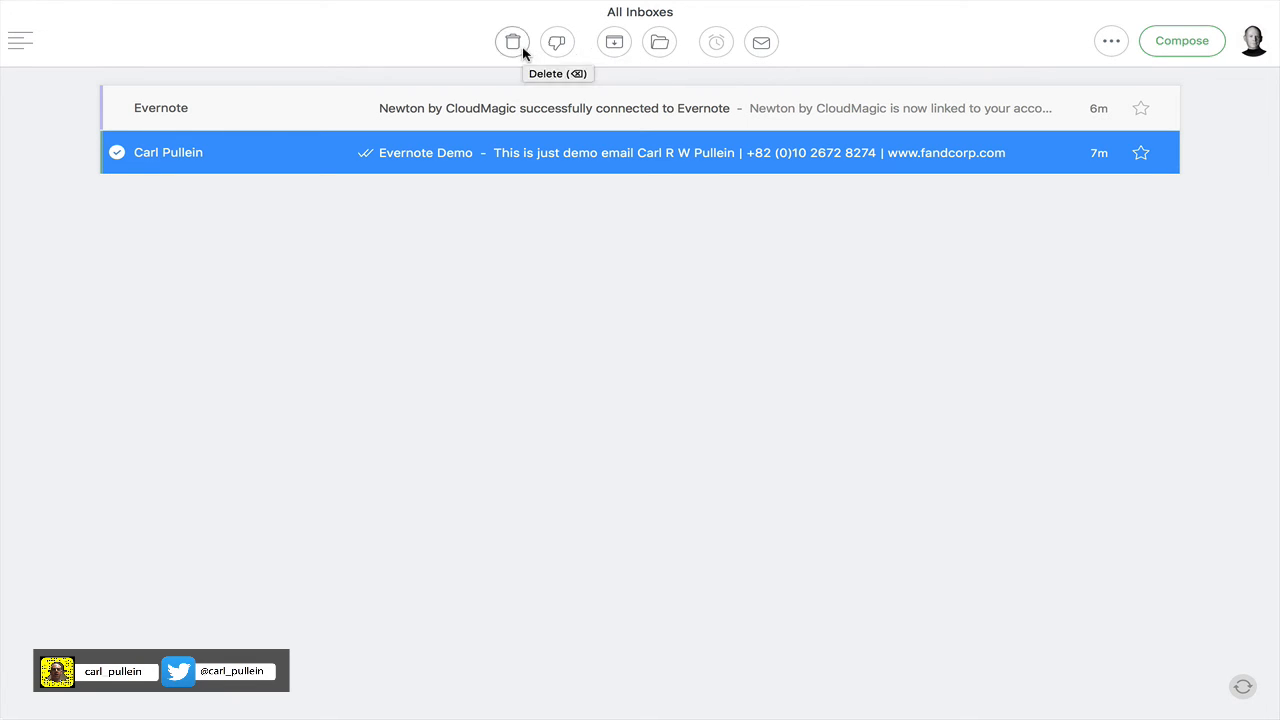
{"action": "key", "text": "Escape"}
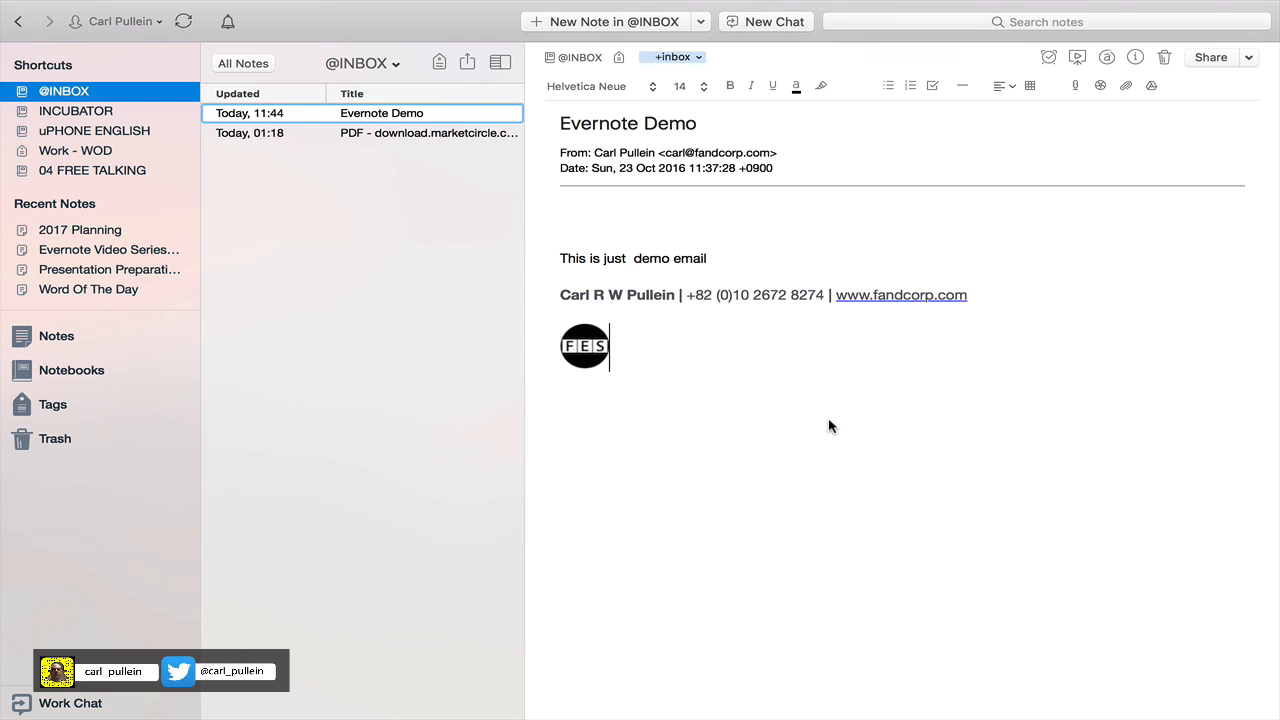
{"action": "key", "text": "ctrl+Left"}
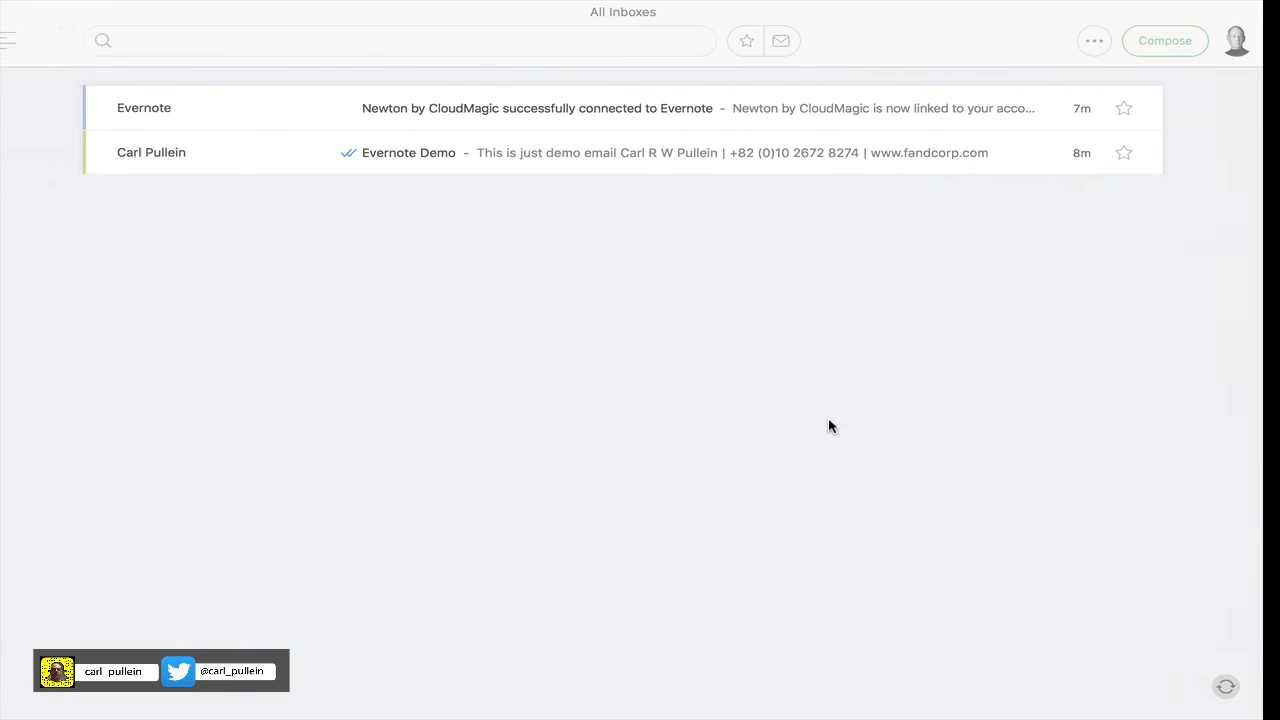